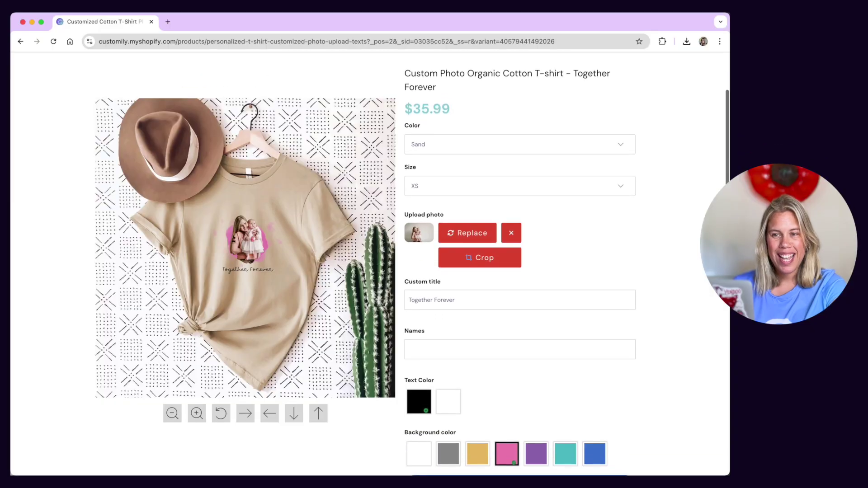
scroll(521, 267, down, 1)
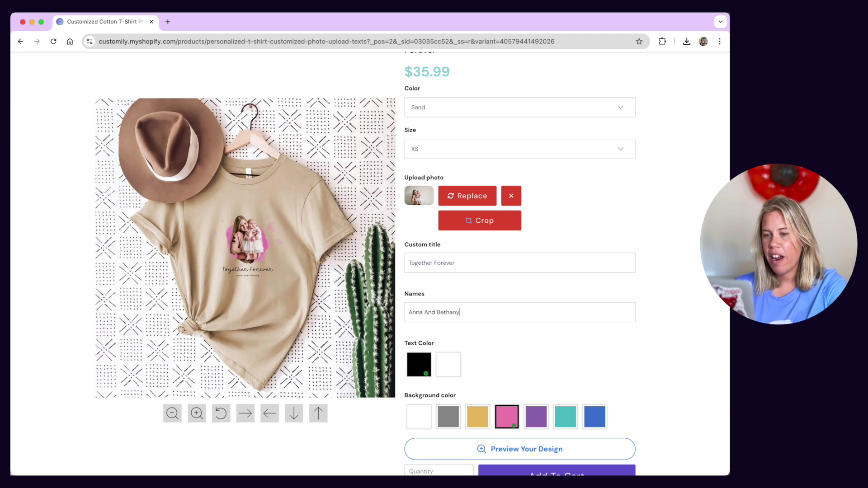
Make the shirt's custom text white and the photo background turquoise, then switch to Customily.
scroll(521, 267, down, 1)
click(448, 352)
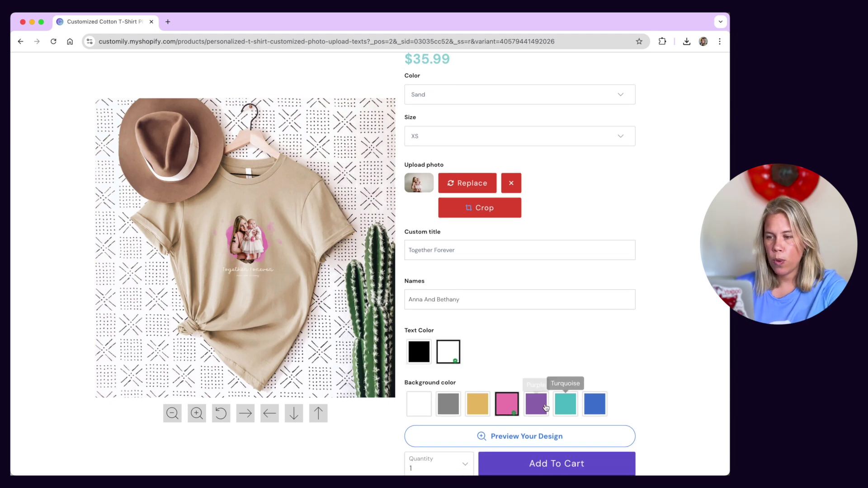
click(537, 409)
click(566, 406)
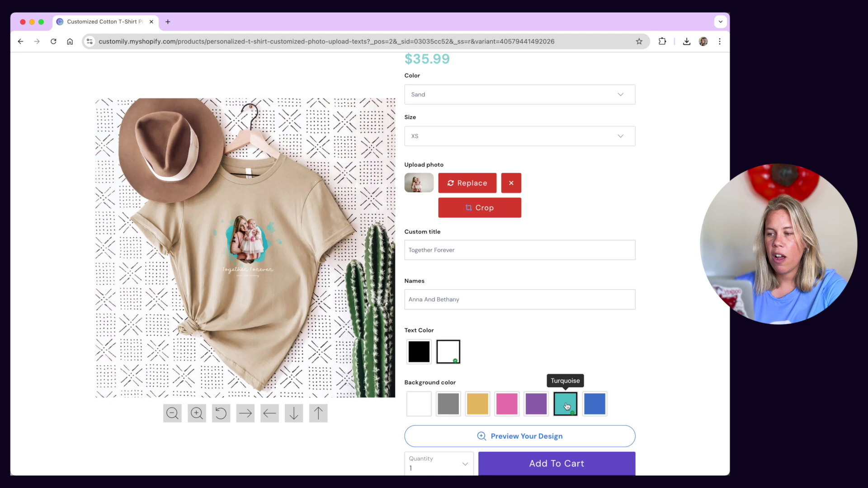
scroll(565, 405, down, 1)
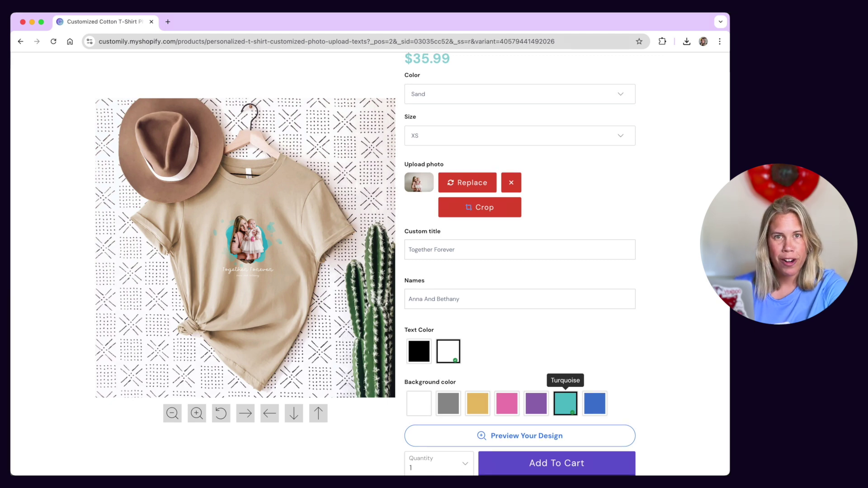
key(ctrl+Right)
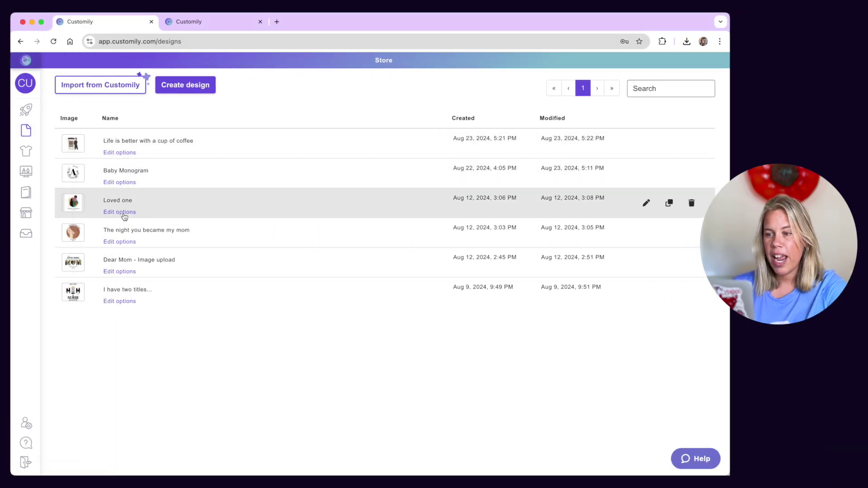
Open the Loved one design's options and view the Together Forever shirt's product setup.
click(124, 212)
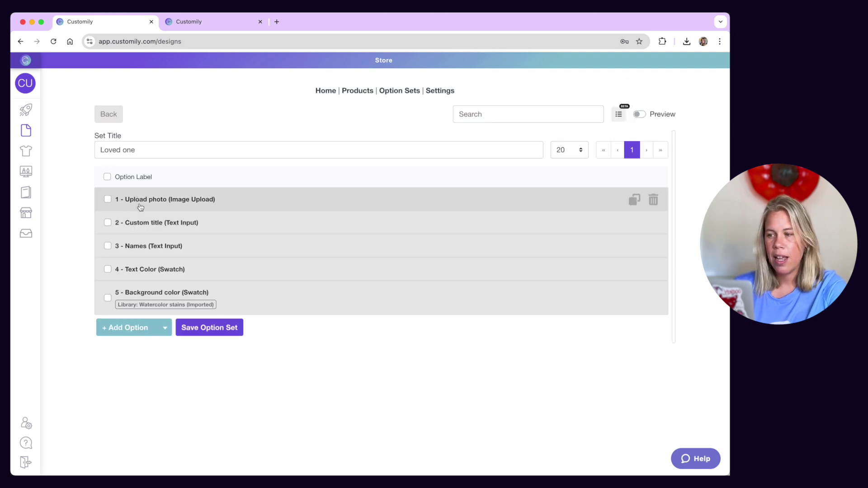
click(197, 25)
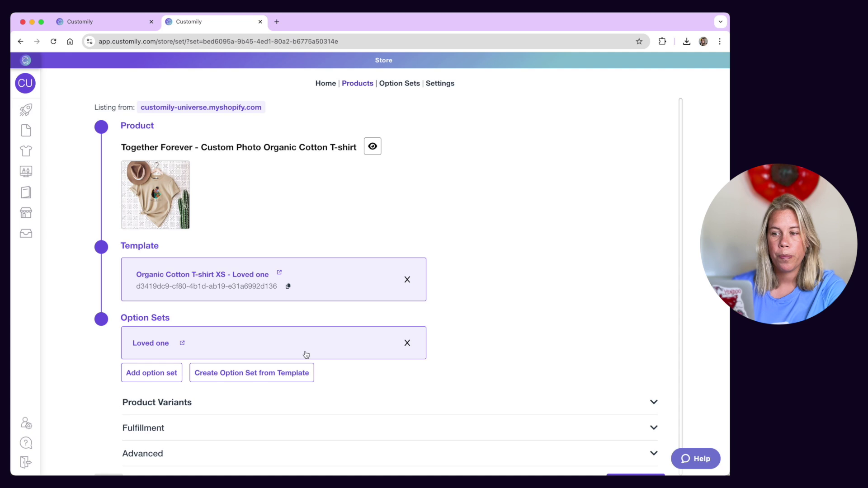
Assign the Love Knot Necklace template to the Love Knot Necklace product and generate its option set.
click(358, 84)
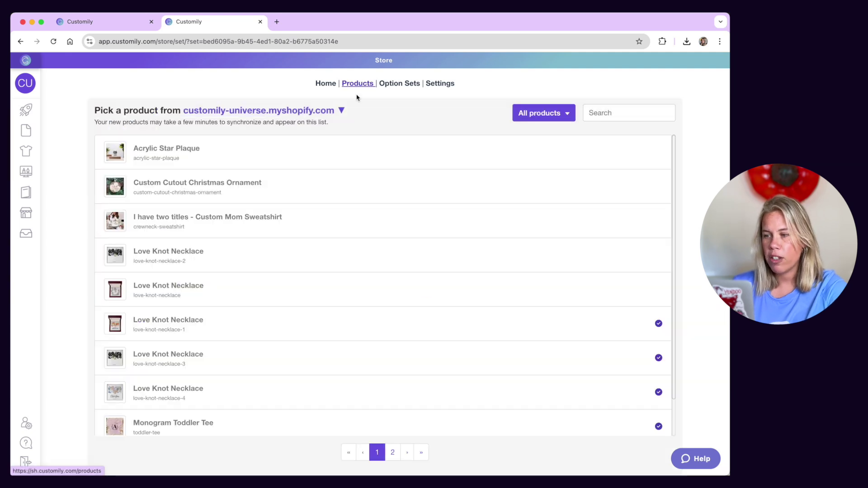
click(316, 251)
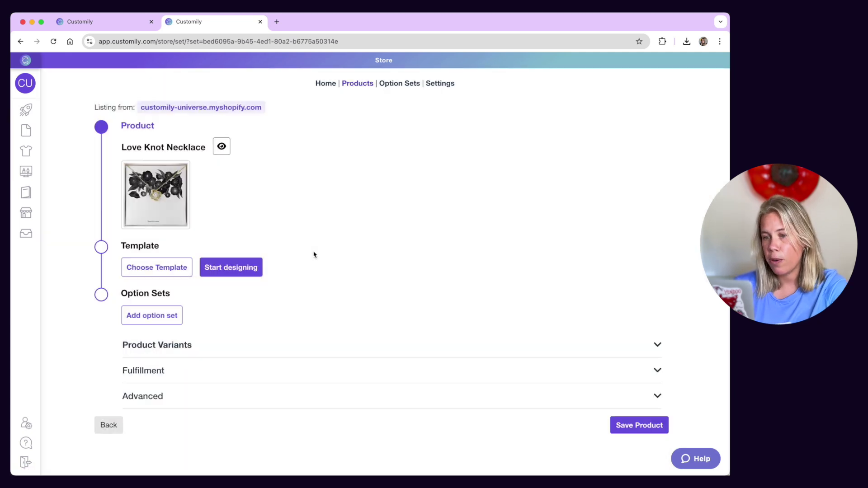
click(154, 267)
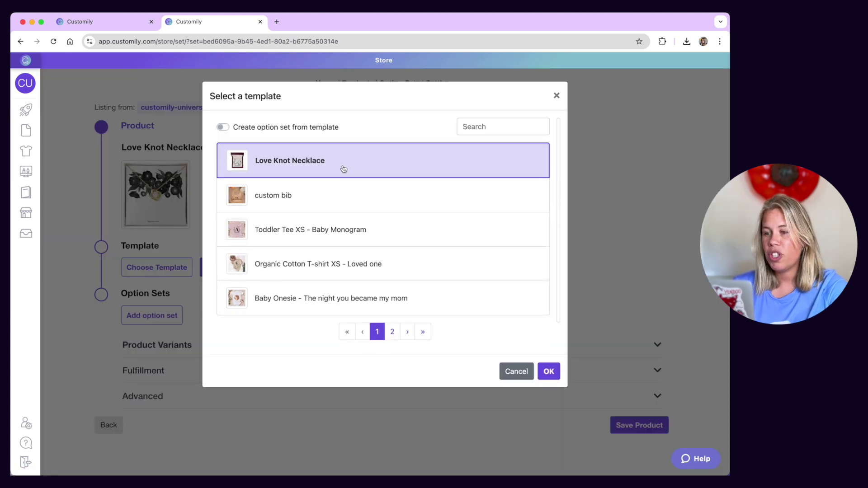
click(343, 168)
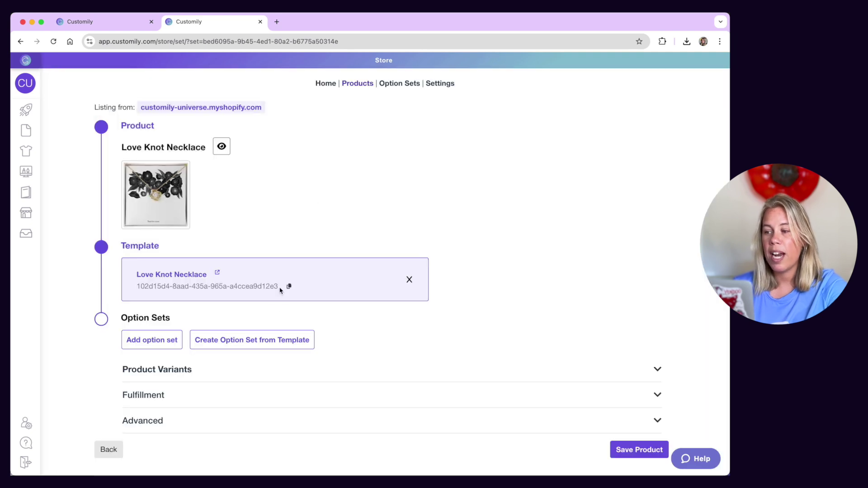
click(256, 346)
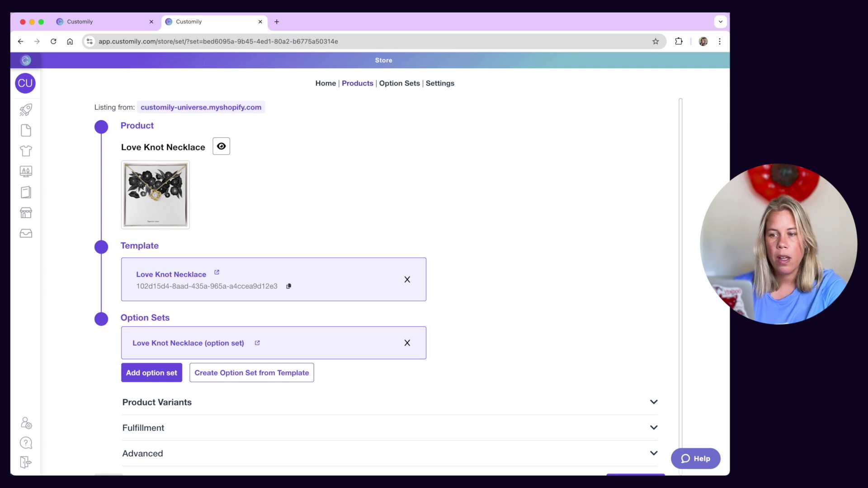
In the Loved one option set, move Upload photo down to fourth position.
click(397, 86)
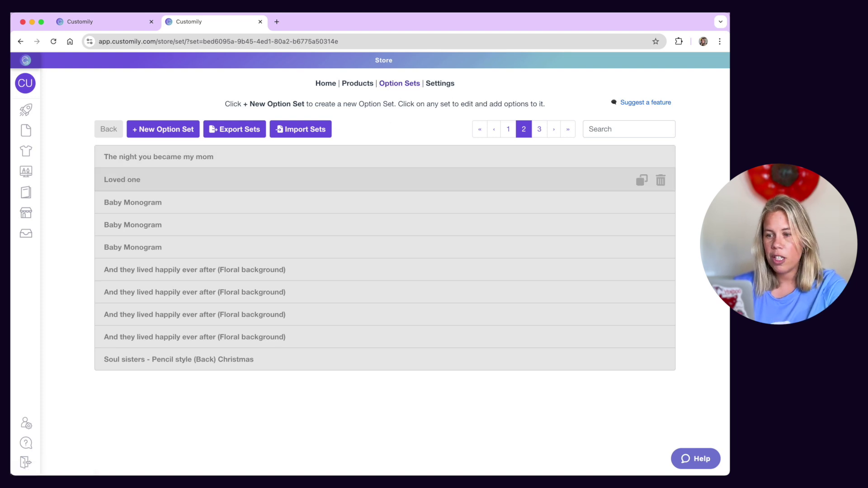
click(271, 179)
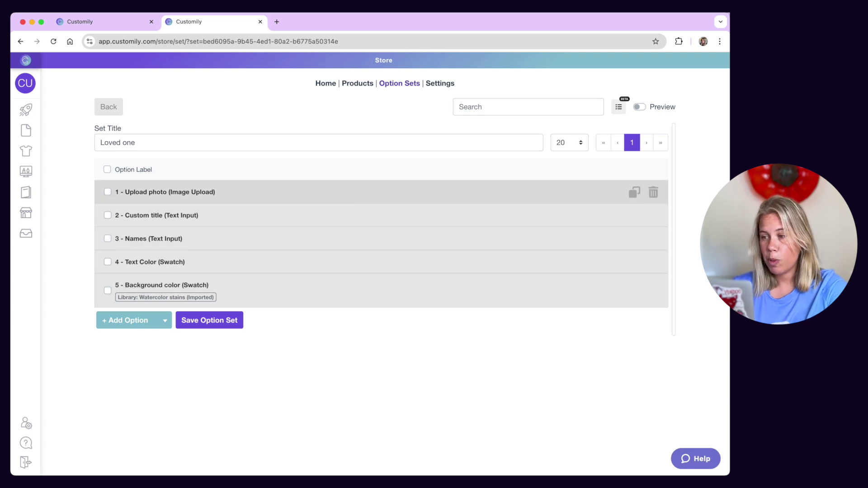
drag(344, 194, 324, 256)
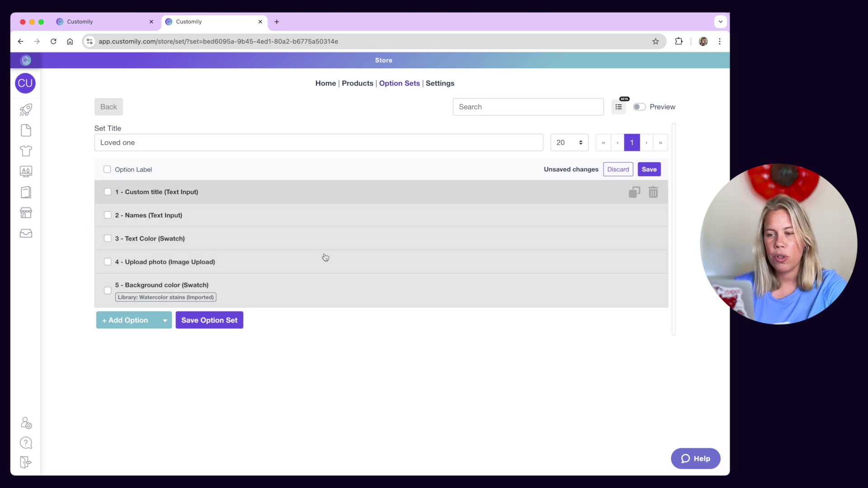
Mark the Custom title option as required.
click(108, 192)
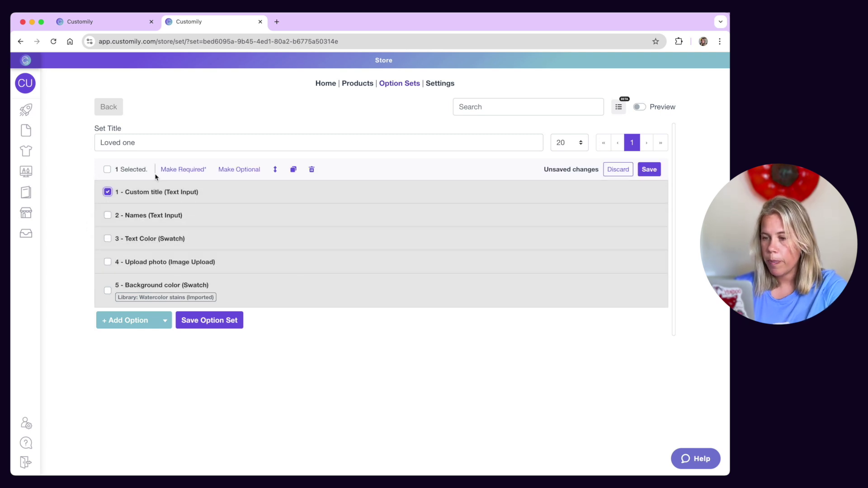
click(183, 170)
click(107, 192)
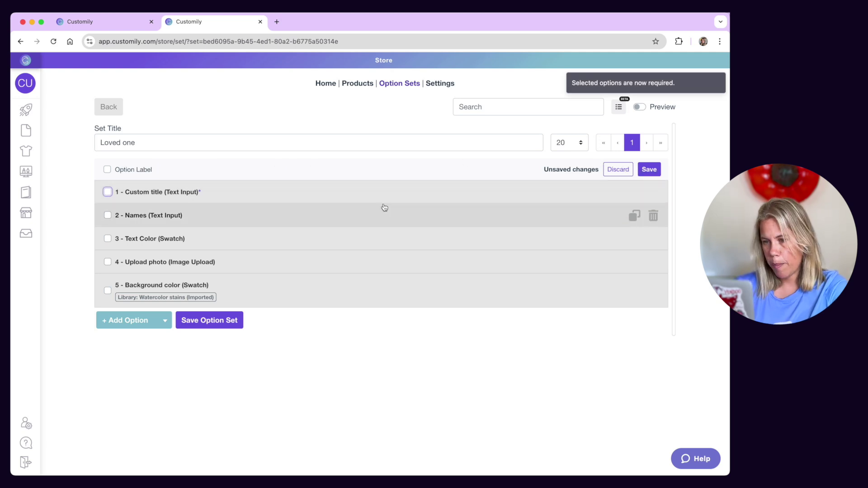
Review the Custom title's label, help text and option type, keeping it as Text Input.
click(249, 195)
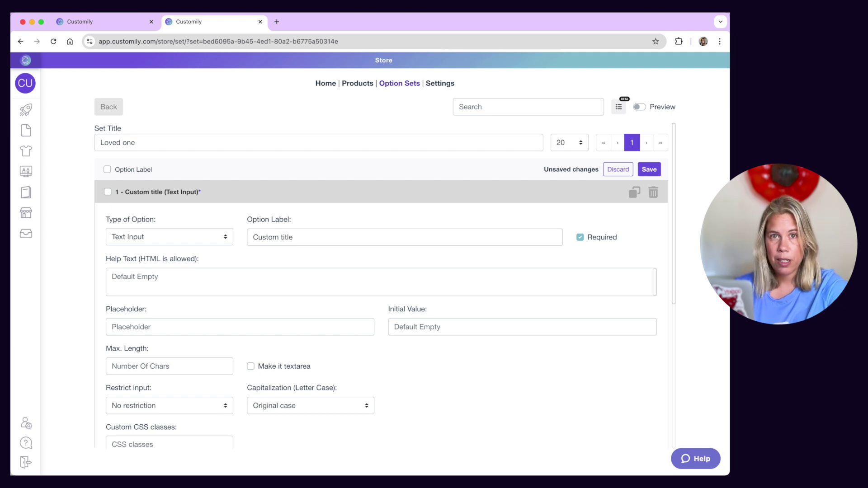
click(311, 237)
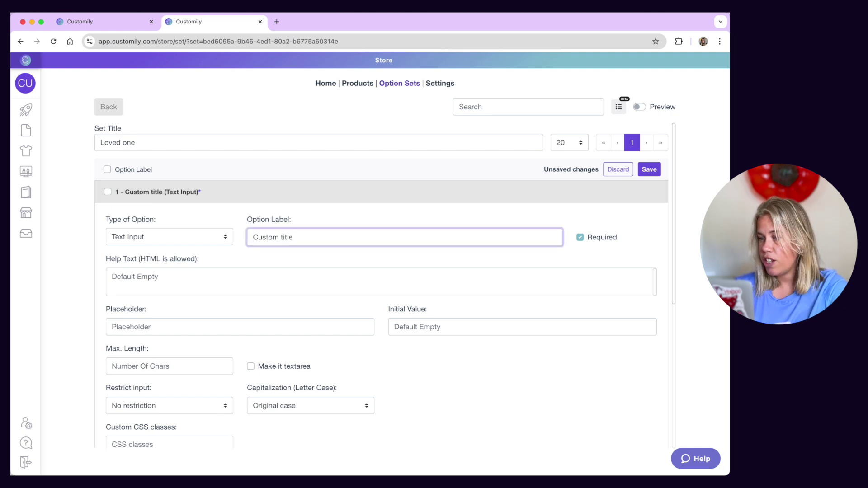
click(215, 282)
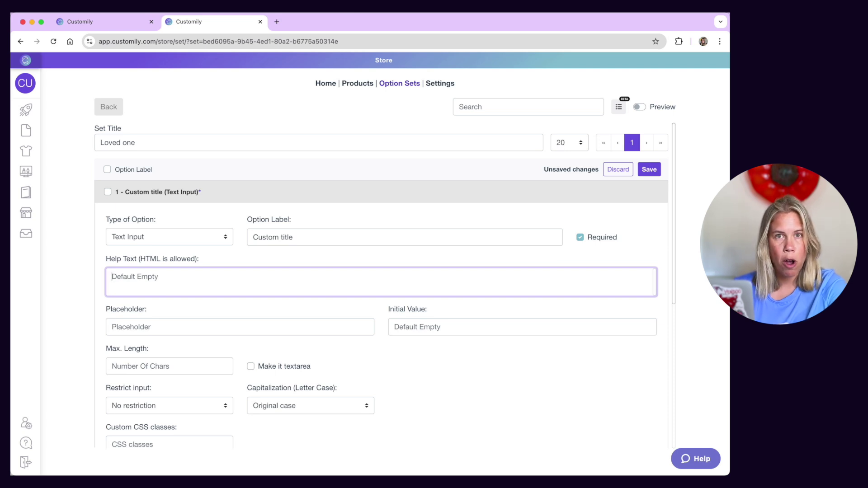
click(214, 242)
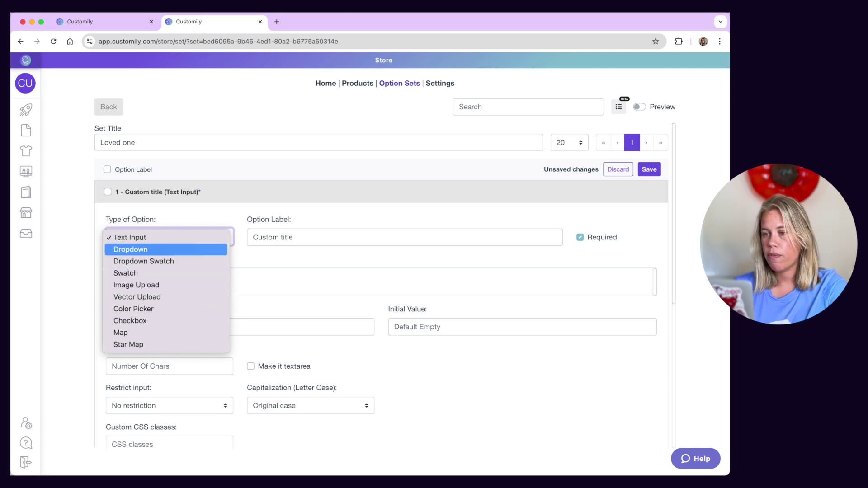
click(145, 198)
click(145, 198)
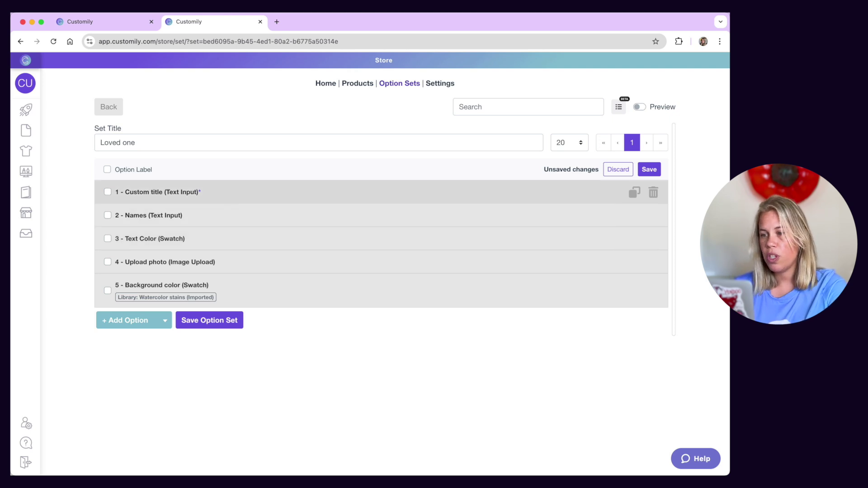
Check the Custom title's placeholder and maximum length settings, then collapse it.
click(317, 192)
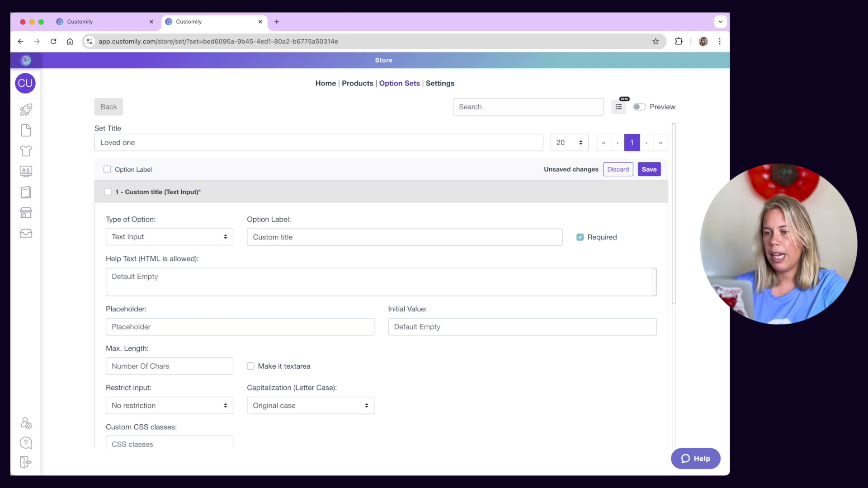
click(181, 327)
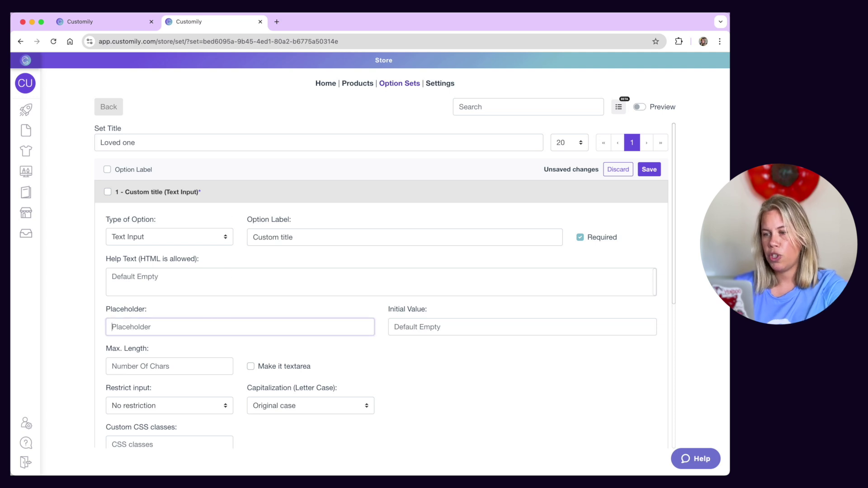
click(167, 366)
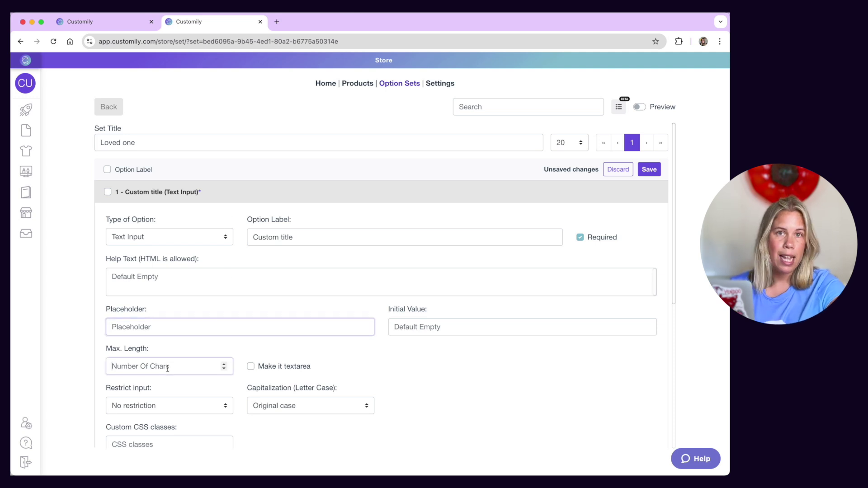
click(213, 193)
Inspect the Background color option's swatch values, including the Grey swatch, then collapse it.
click(229, 287)
scroll(190, 344, down, 6)
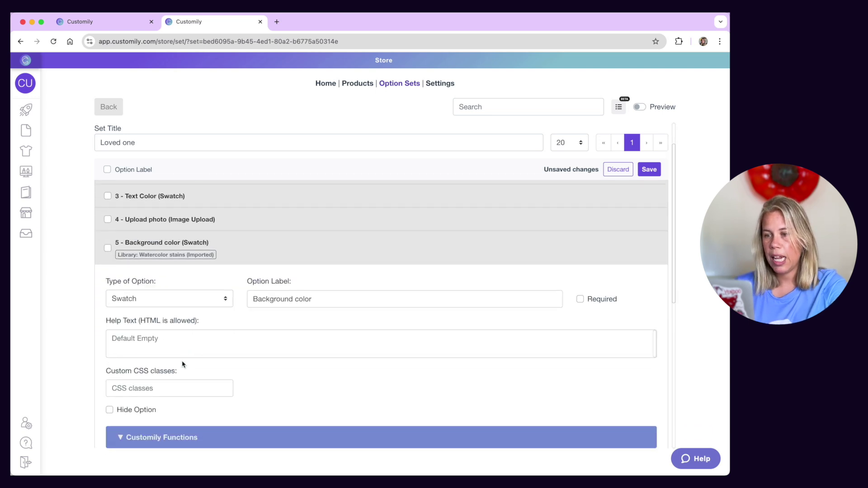
click(184, 311)
scroll(183, 313, down, 2)
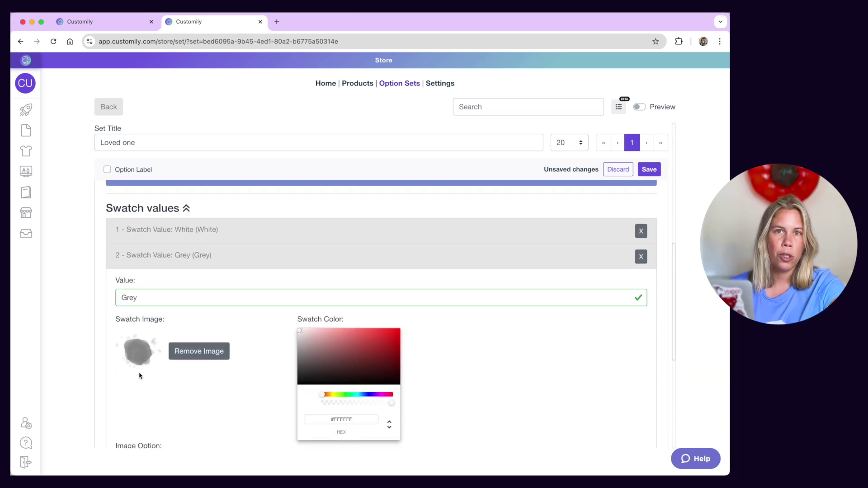
click(198, 261)
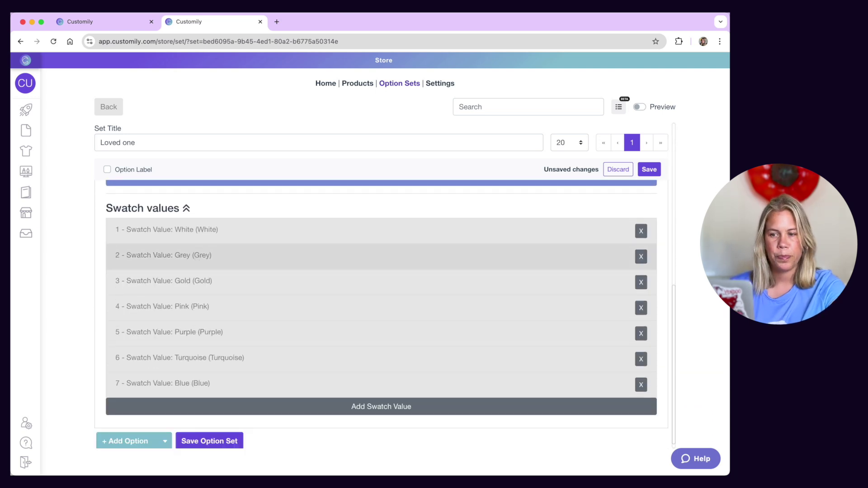
scroll(226, 289, up, 8)
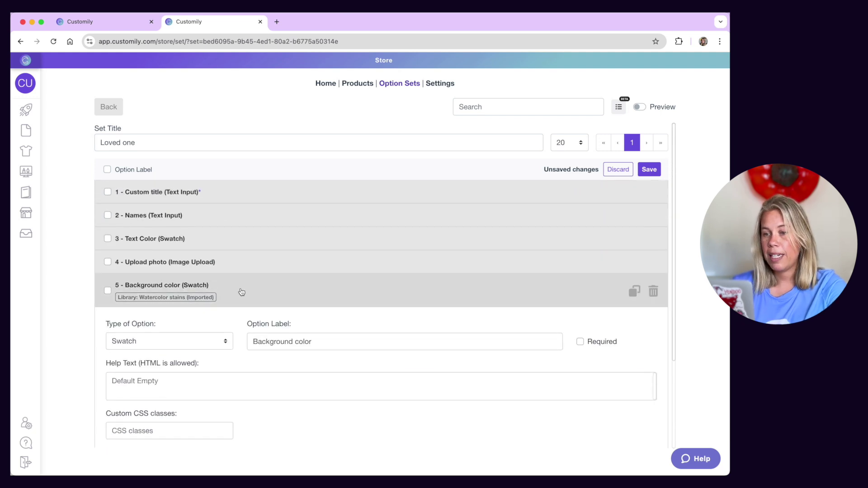
click(237, 290)
Expand the Text Color swatch option to review its settings.
click(227, 242)
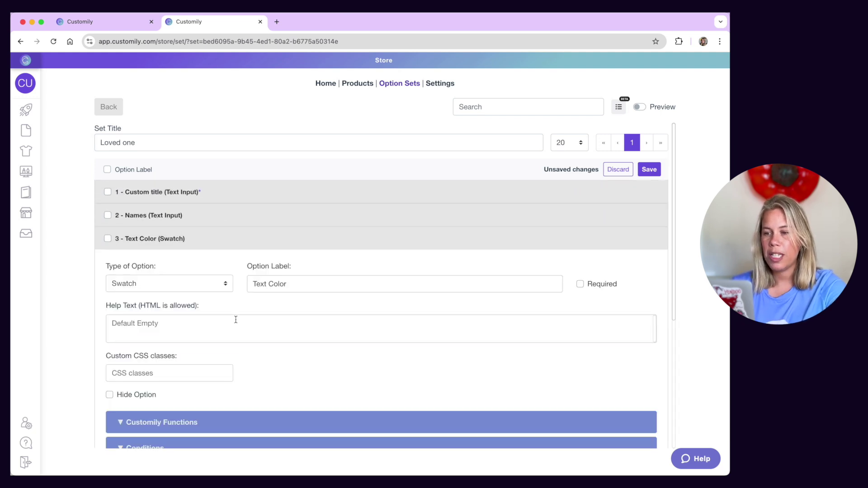
scroll(235, 319, down, 2)
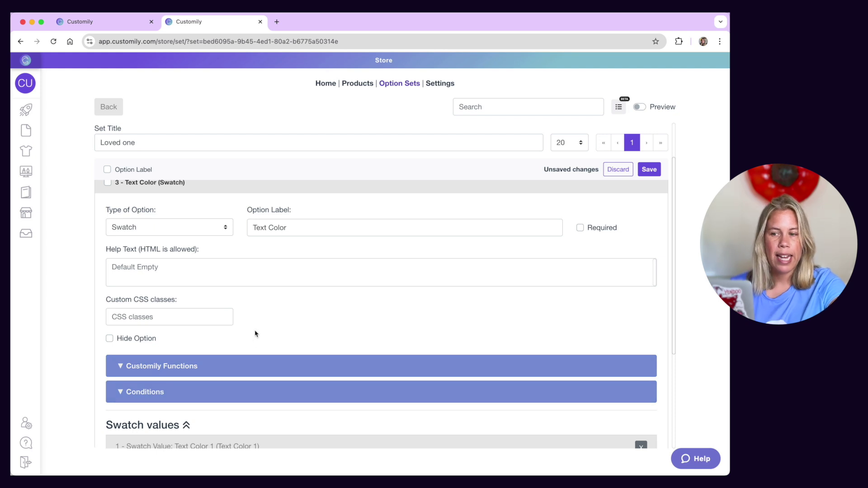
scroll(255, 333, up, 1)
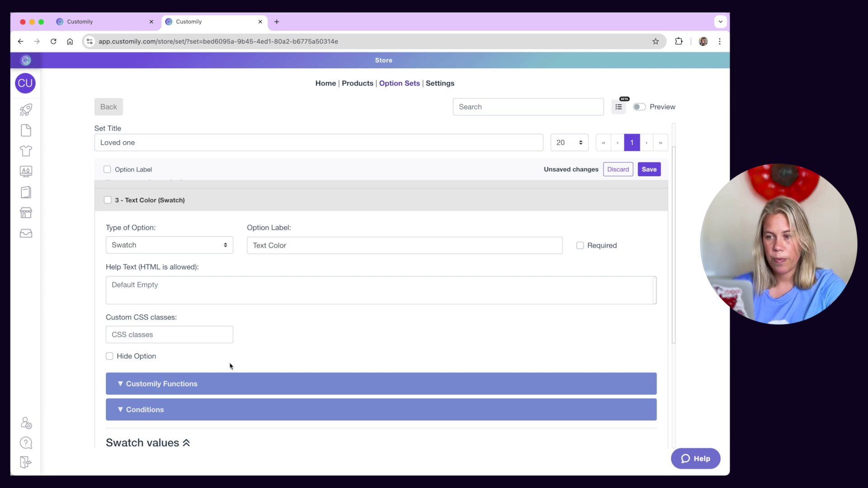
Reveal the Text Color option's Customily functions and conditions sections.
click(162, 384)
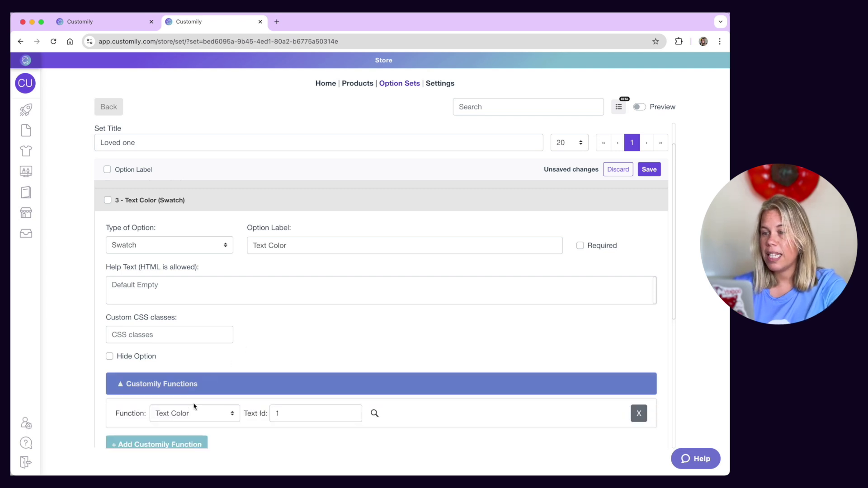
scroll(195, 407, down, 1)
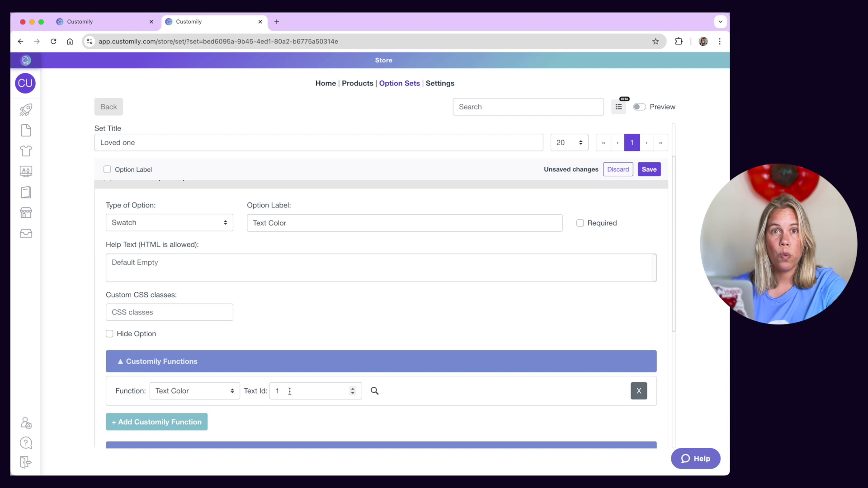
scroll(286, 405, down, 3)
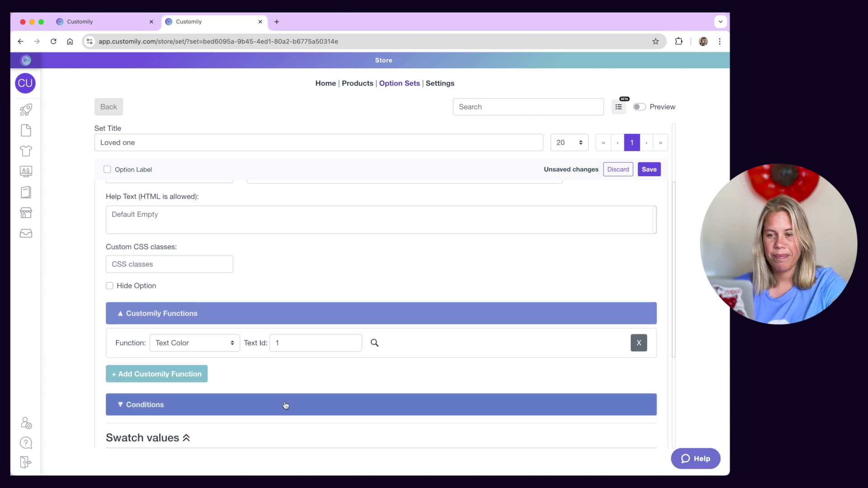
click(286, 405)
scroll(159, 402, down, 1)
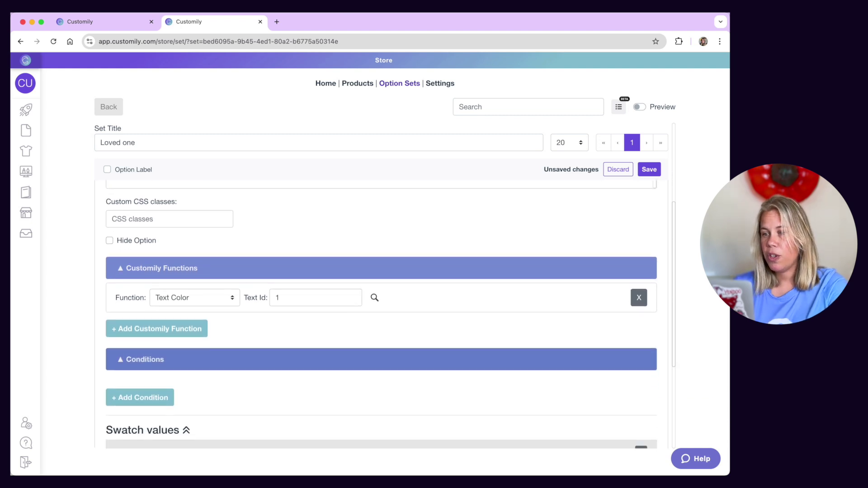
Add a Text Color condition based on the orange and pink Background color swatches.
click(157, 399)
click(237, 385)
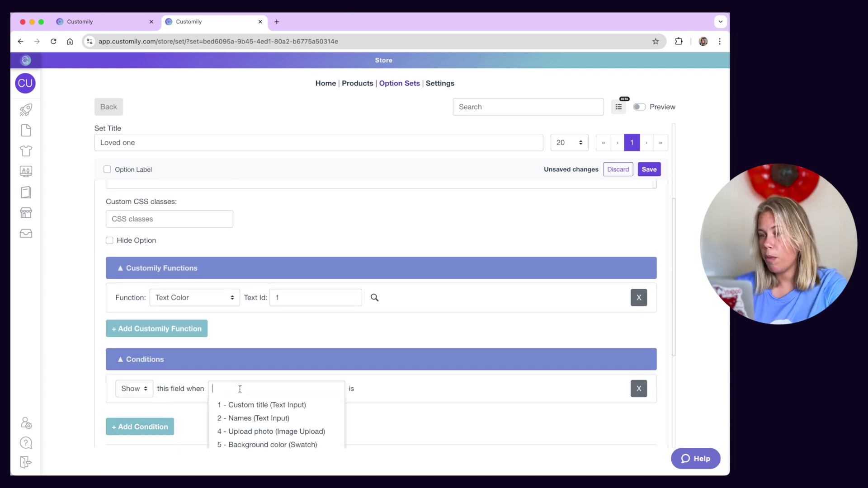
scroll(240, 386, down, 1)
click(253, 419)
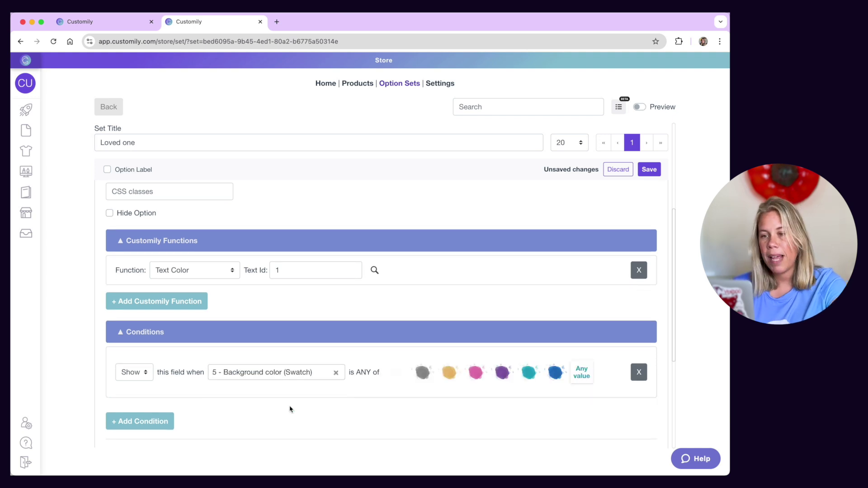
click(454, 377)
click(484, 381)
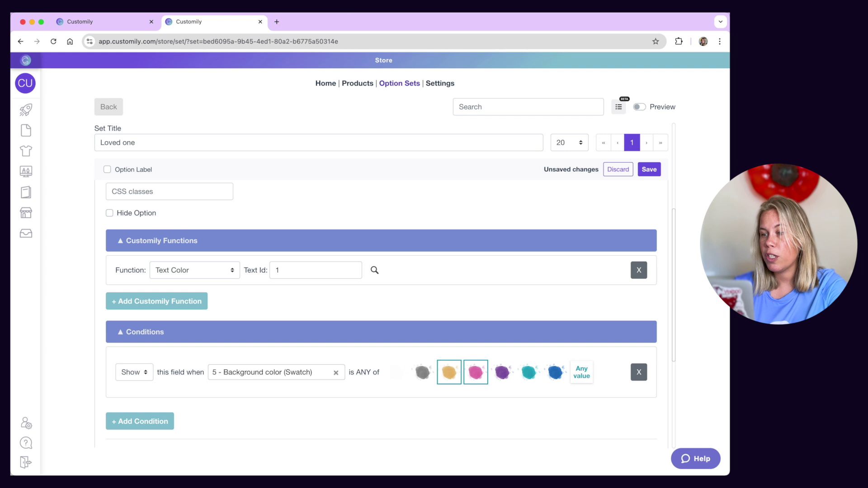
Delete the background colour condition and collapse the Text Color option.
click(639, 372)
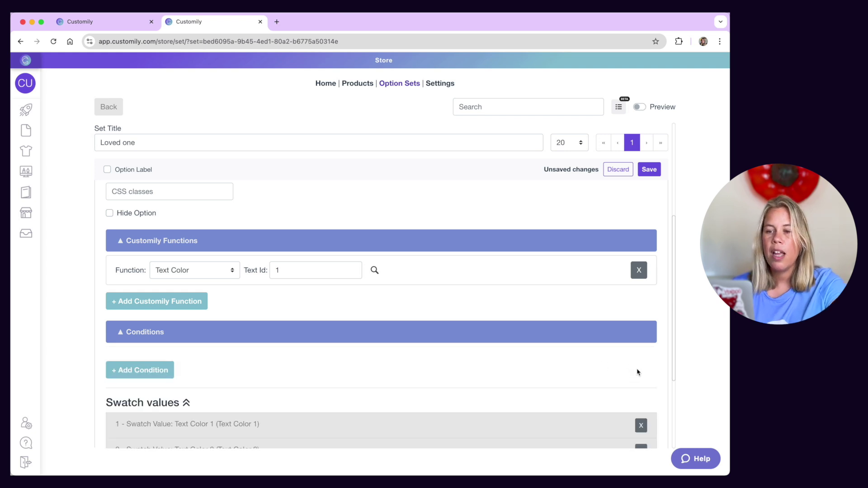
scroll(443, 386, up, 8)
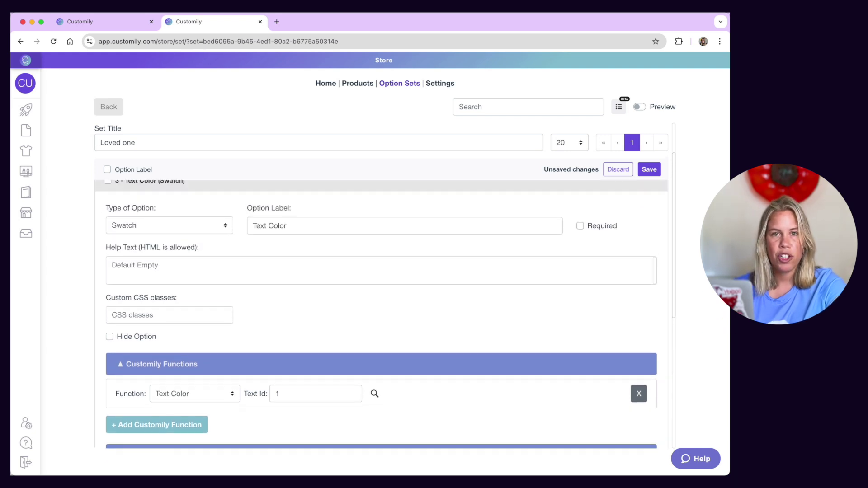
click(403, 240)
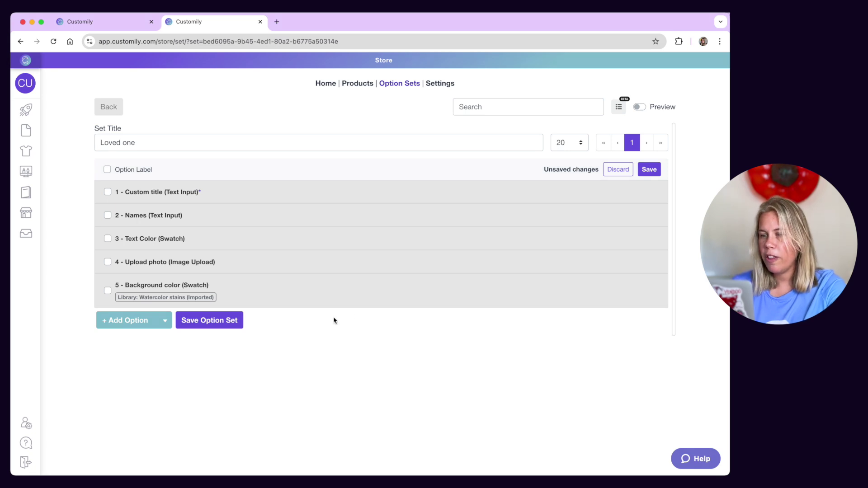
Turn on the preview, move Upload photo to first position, and save the Loved one set.
click(640, 107)
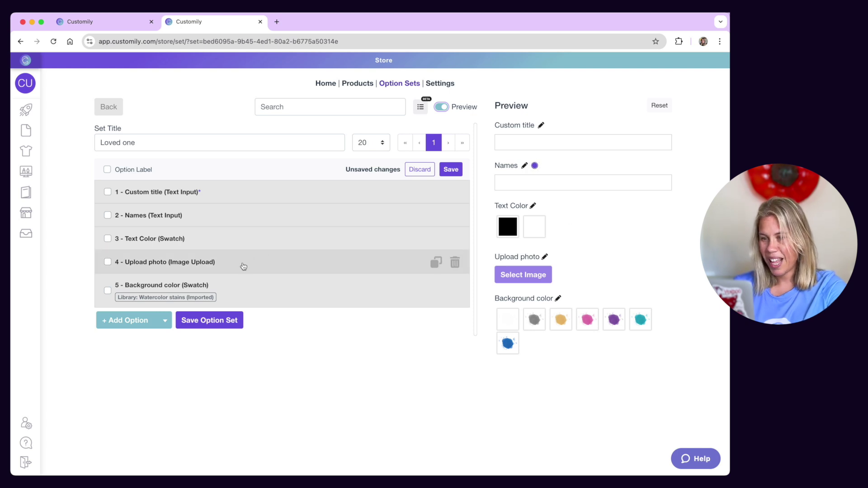
drag(244, 266, 237, 198)
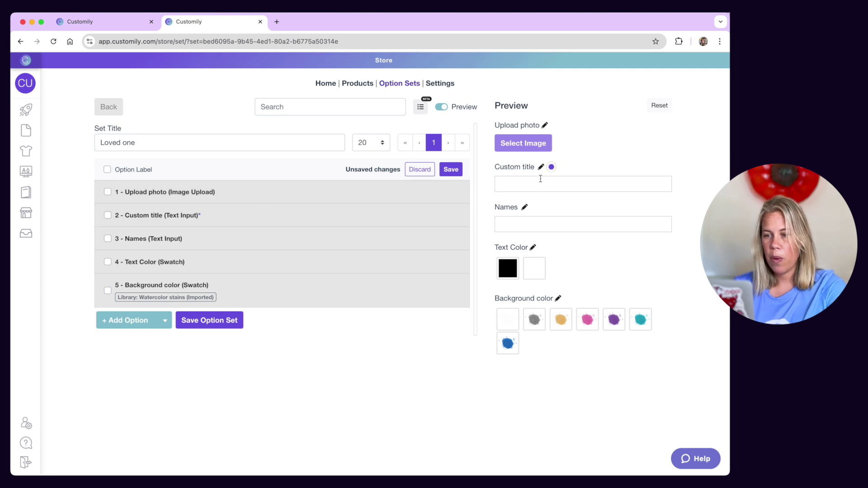
click(208, 322)
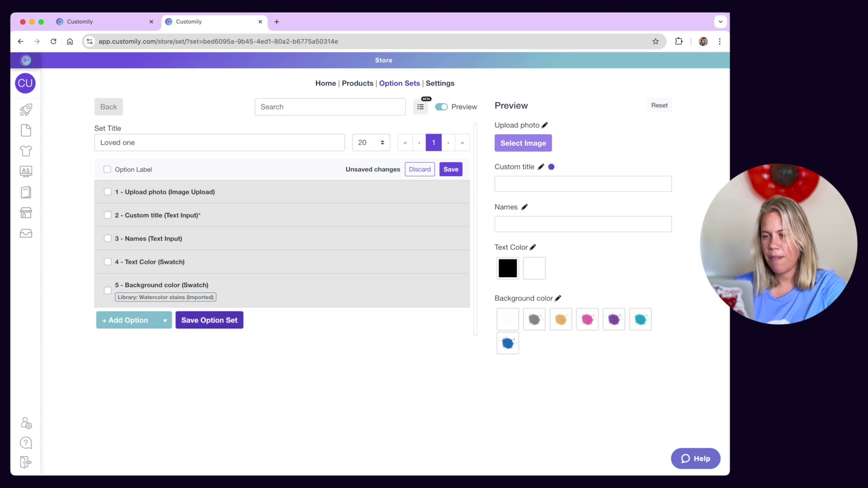